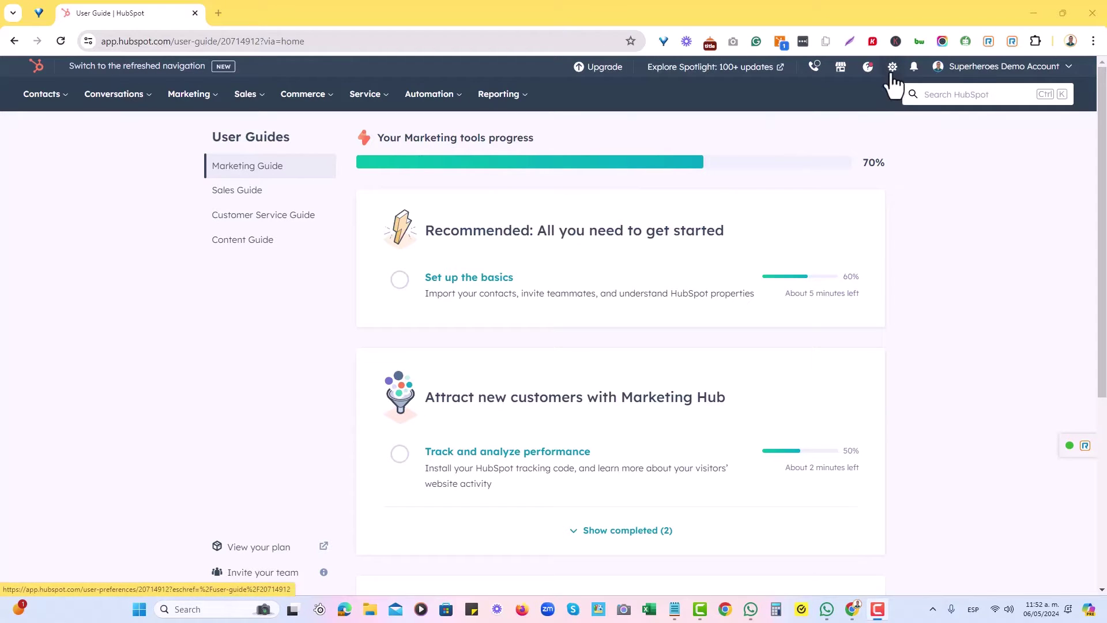
# Step: Open the Email settings from the account Settings to reach the footer configuration
pyautogui.click(892, 68)
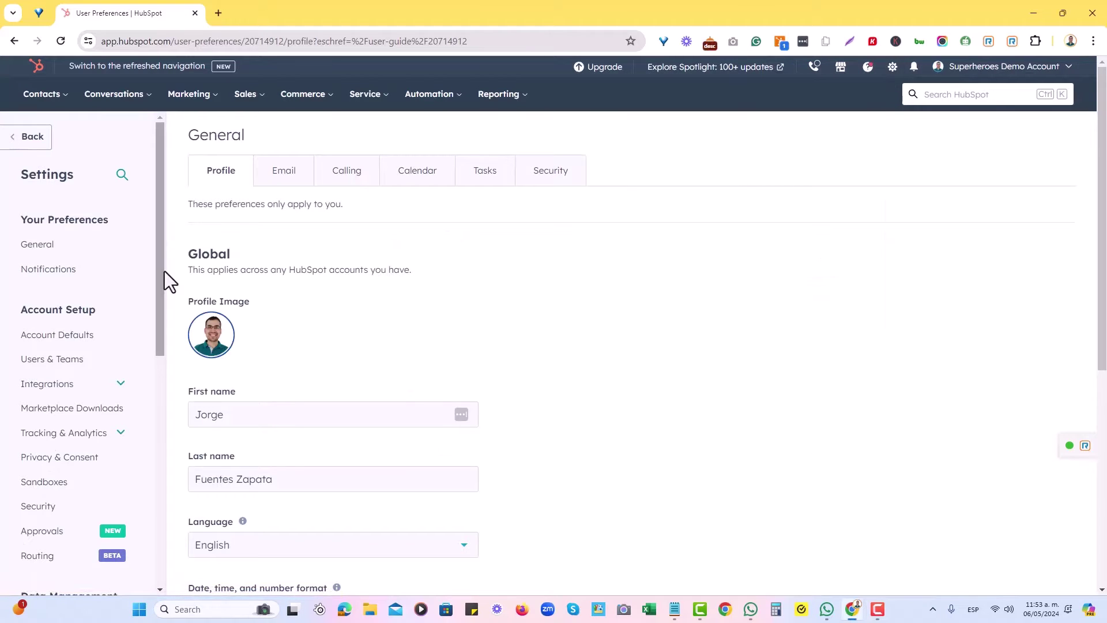
pyautogui.scroll(-5, 102, 274)
pyautogui.scroll(-1, 96, 290)
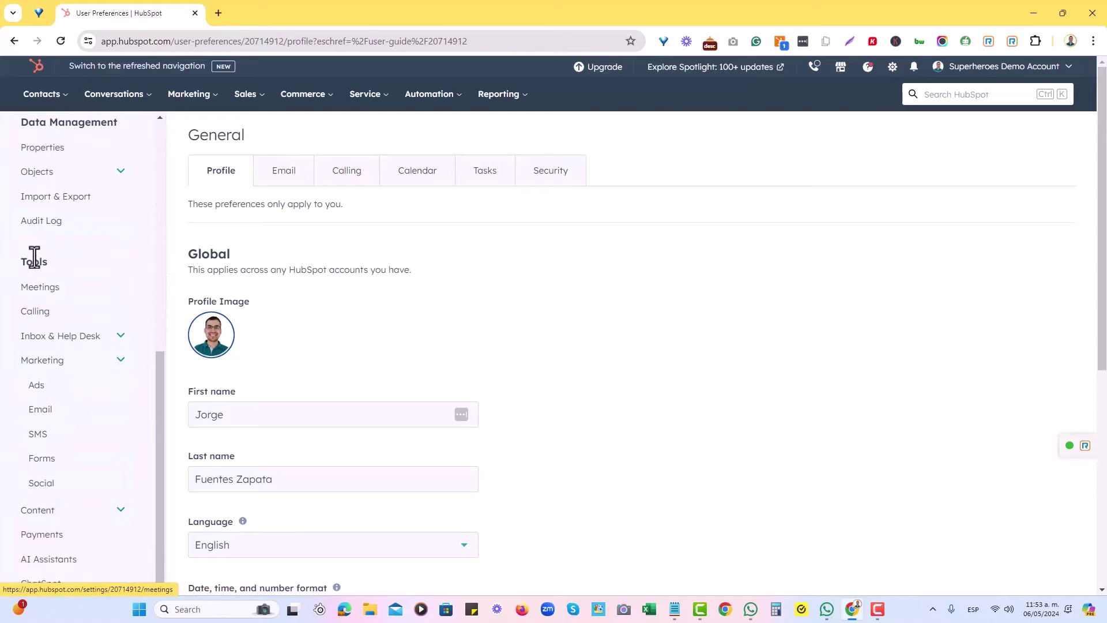
pyautogui.click(40, 411)
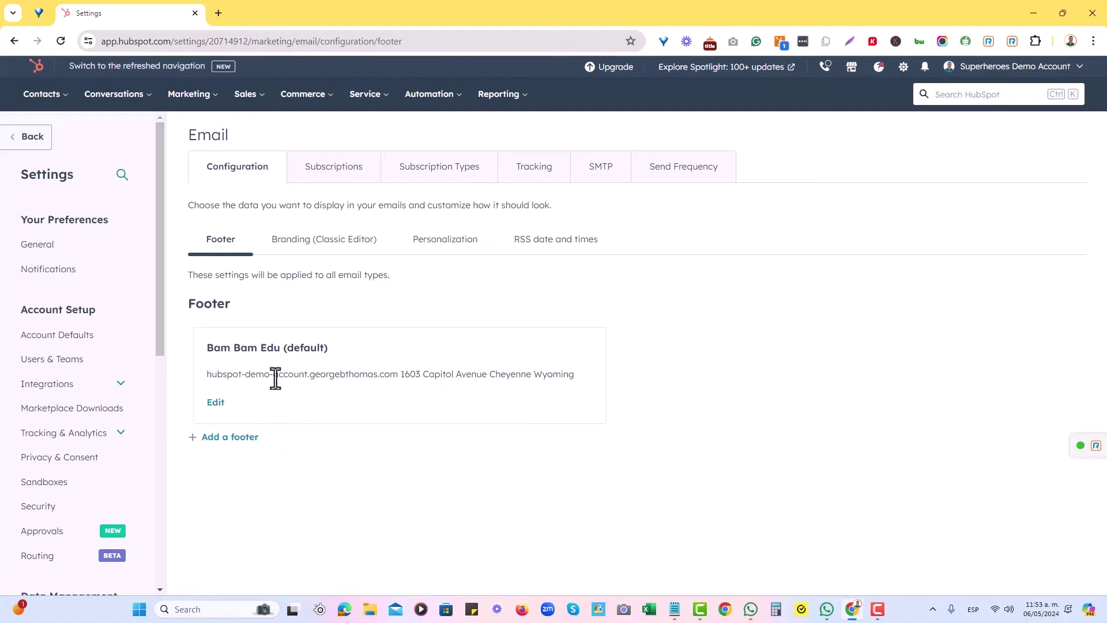
# Step: Add a new footer named Mexico Office for Sidekick Strategies at Adress One
pyautogui.click(249, 442)
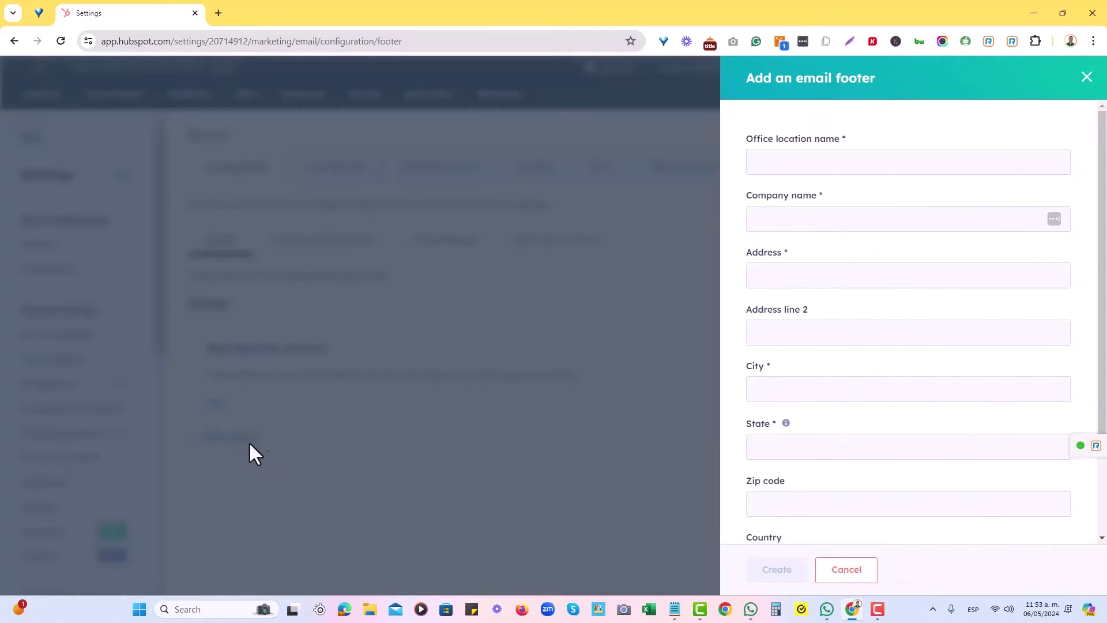
pyautogui.click(878, 168)
pyautogui.write('Mexico Office')
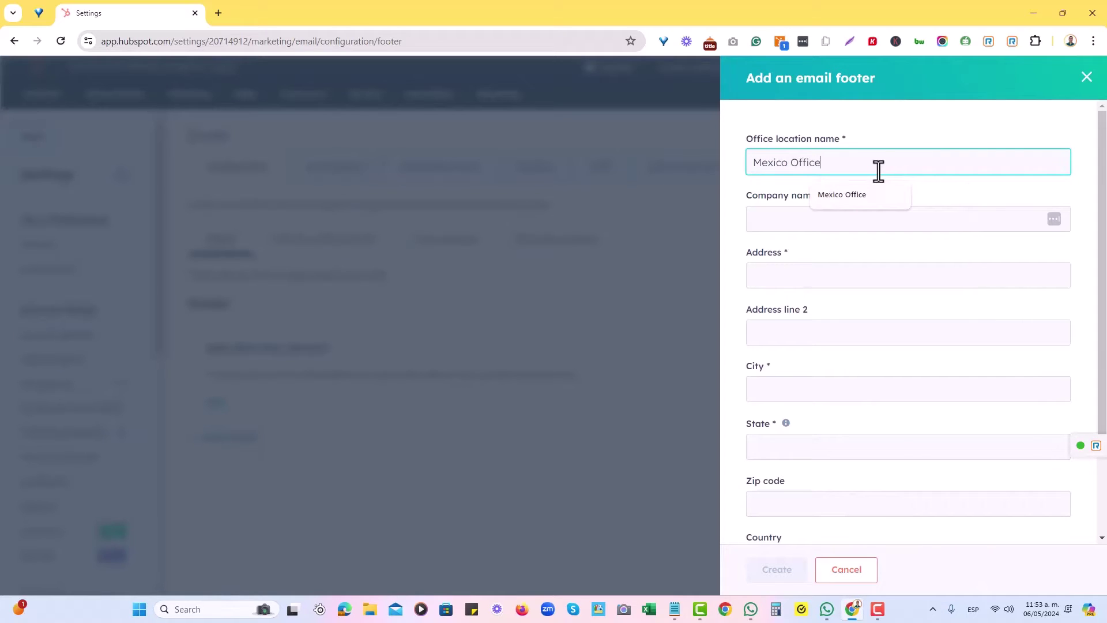
pyautogui.click(776, 221)
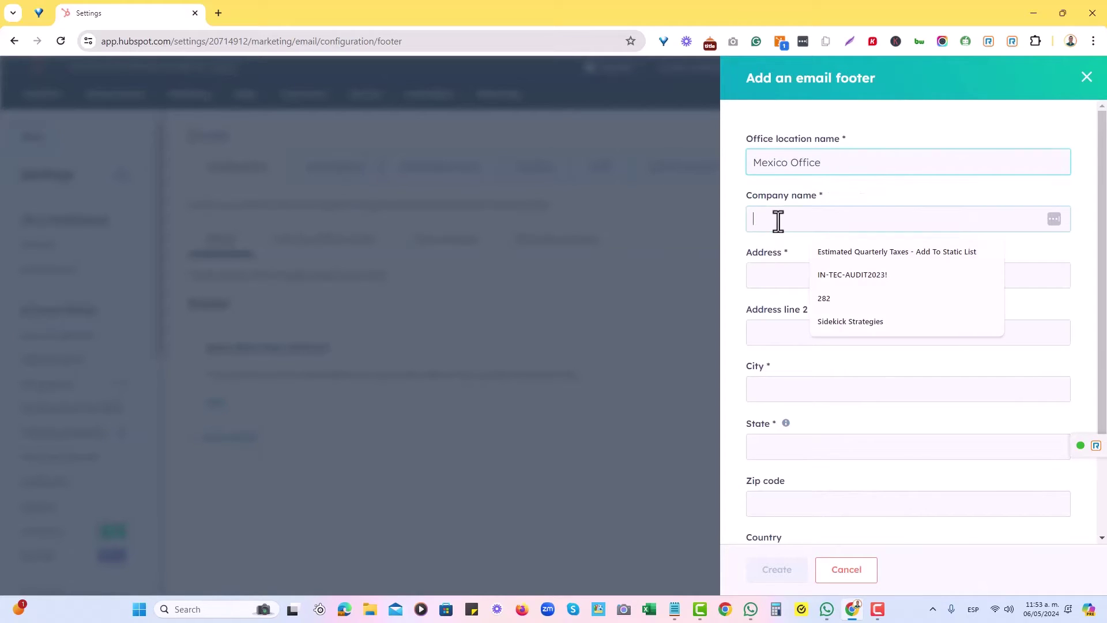
pyautogui.click(856, 328)
pyautogui.click(806, 277)
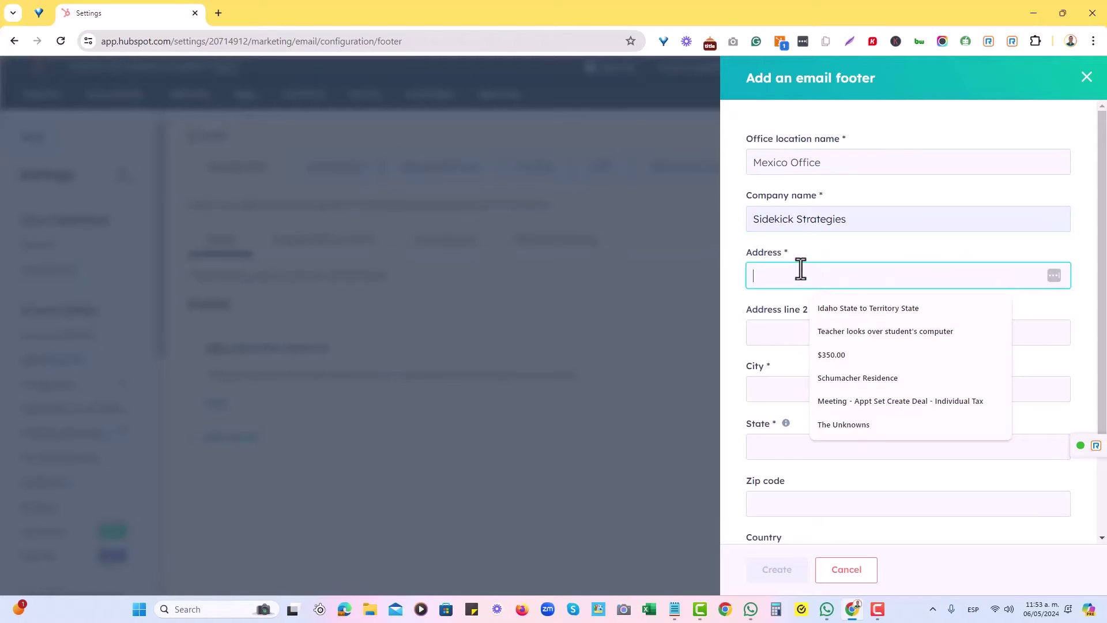
pyautogui.write('Adr')
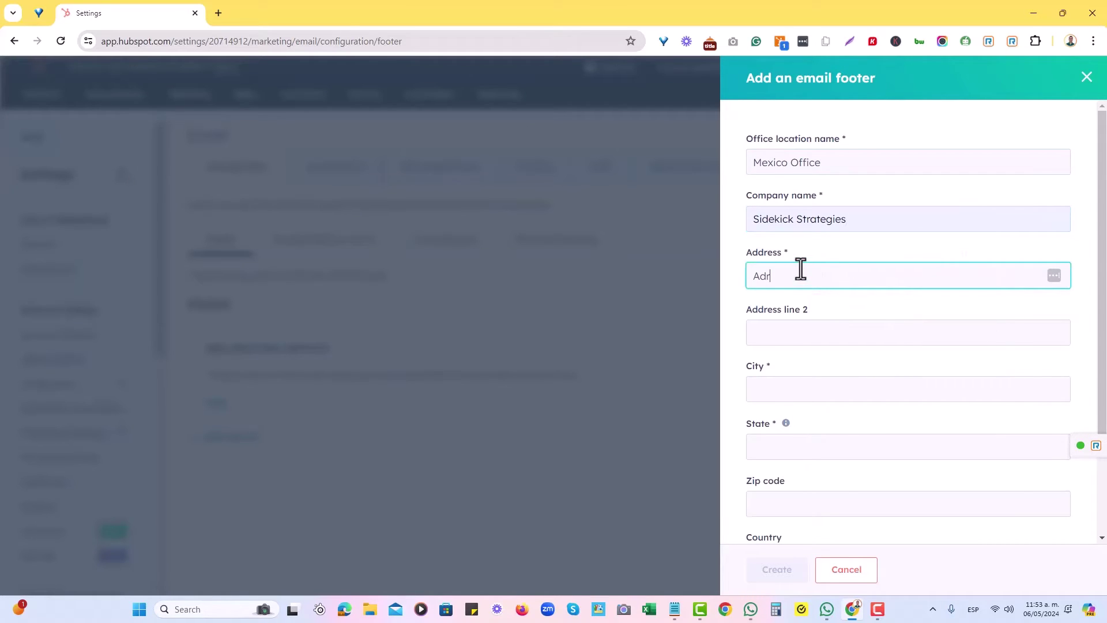
pyautogui.write('ess One')
pyautogui.press('Tab')
# Step: Enter city Mexico City, state, zip 16038, country Mexico and phone, then create the footer
pyautogui.click(771, 388)
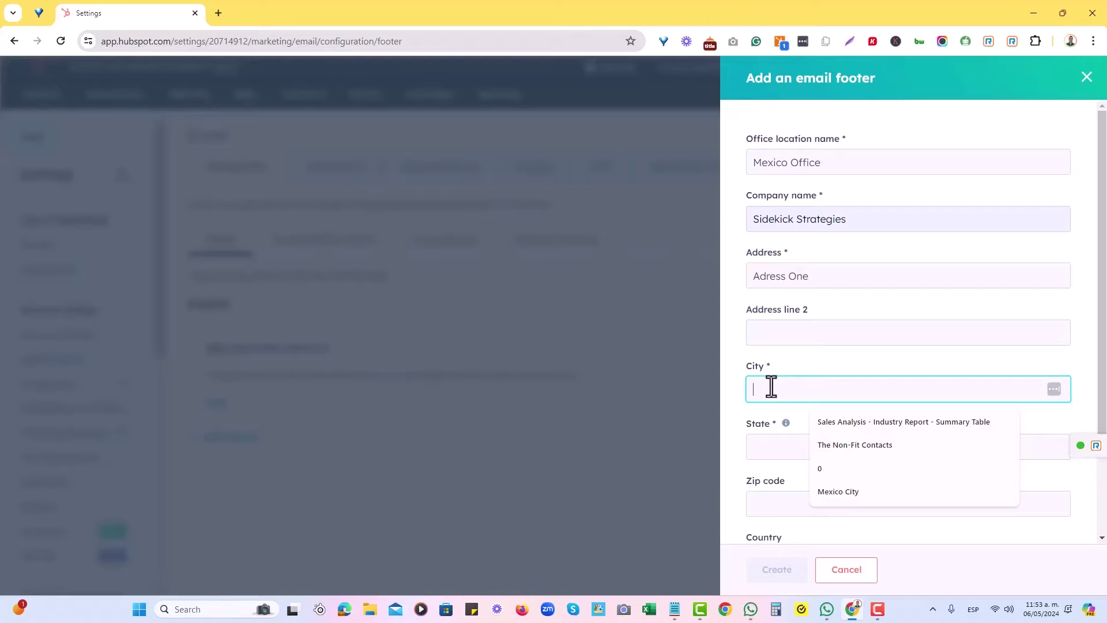
pyautogui.write('Mexico City')
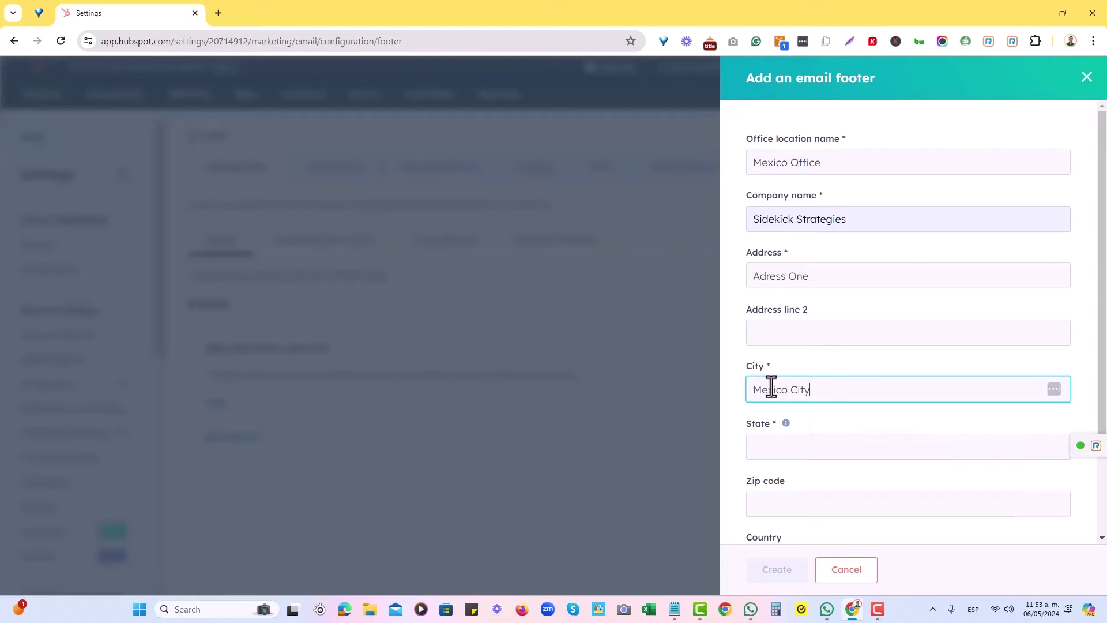
pyautogui.click(774, 446)
pyautogui.write('Mexic')
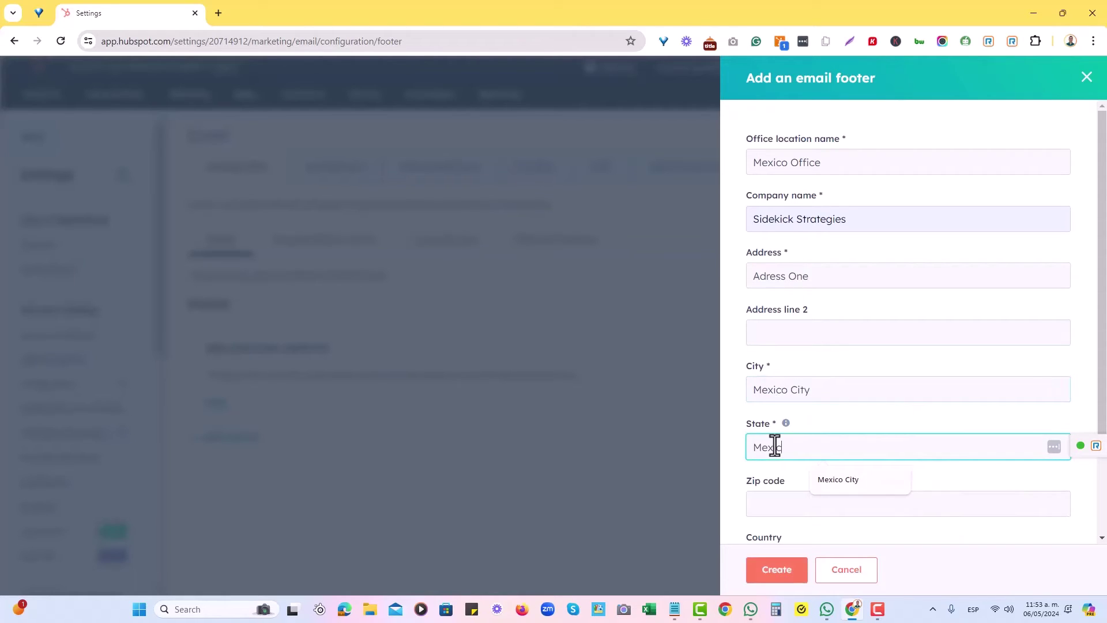
pyautogui.write('o City')
pyautogui.scroll(-2, 783, 455)
pyautogui.click(833, 392)
pyautogui.write('16038')
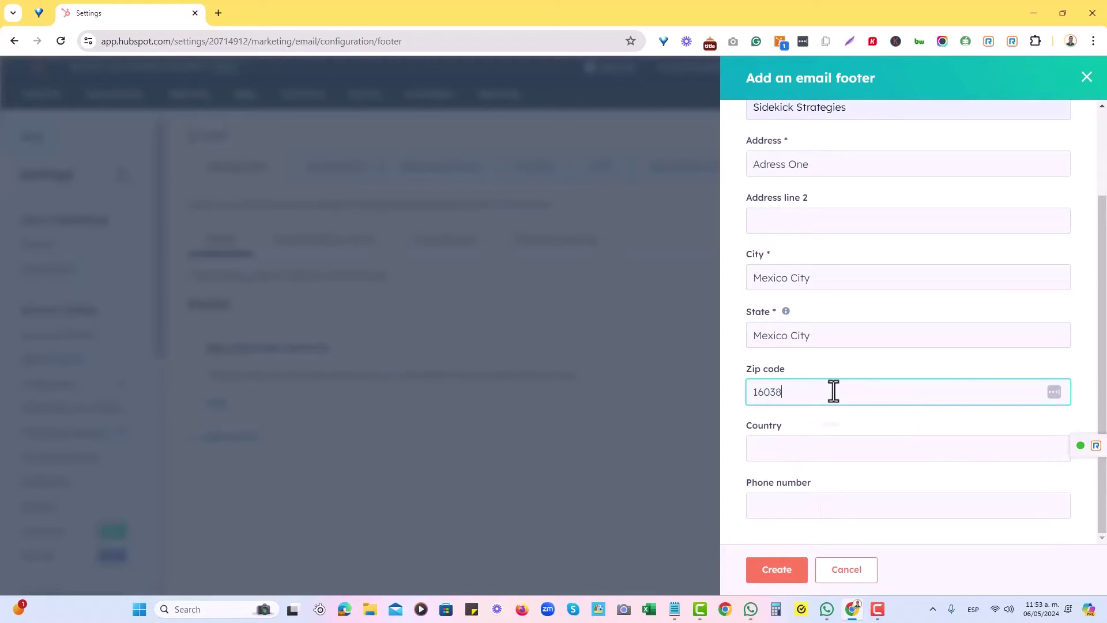
pyautogui.click(818, 454)
pyautogui.write('Mexico')
pyautogui.press('Tab')
pyautogui.write('00')
pyautogui.click(832, 540)
pyautogui.click(775, 576)
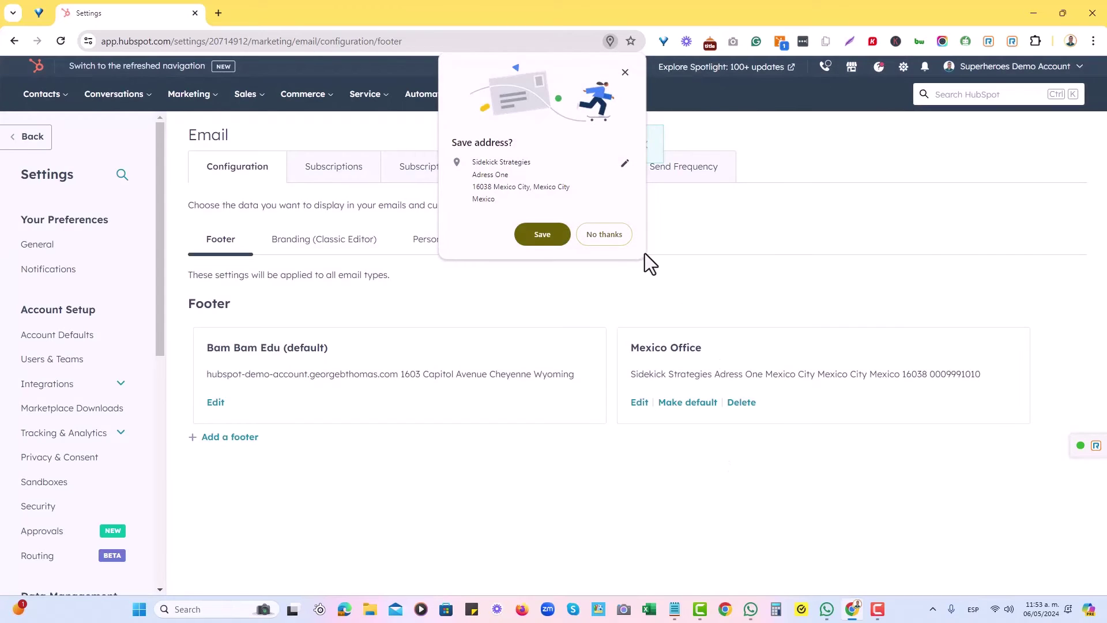
# Step: Decline the browser's address prompt and start a new Regular marketing email
pyautogui.click(606, 234)
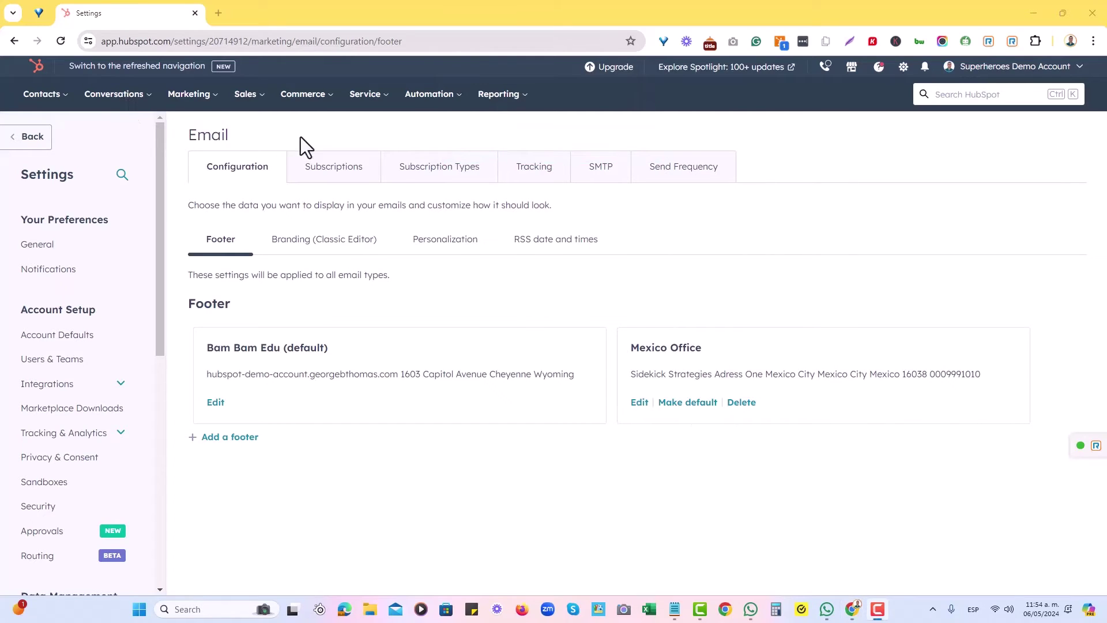
pyautogui.click(185, 98)
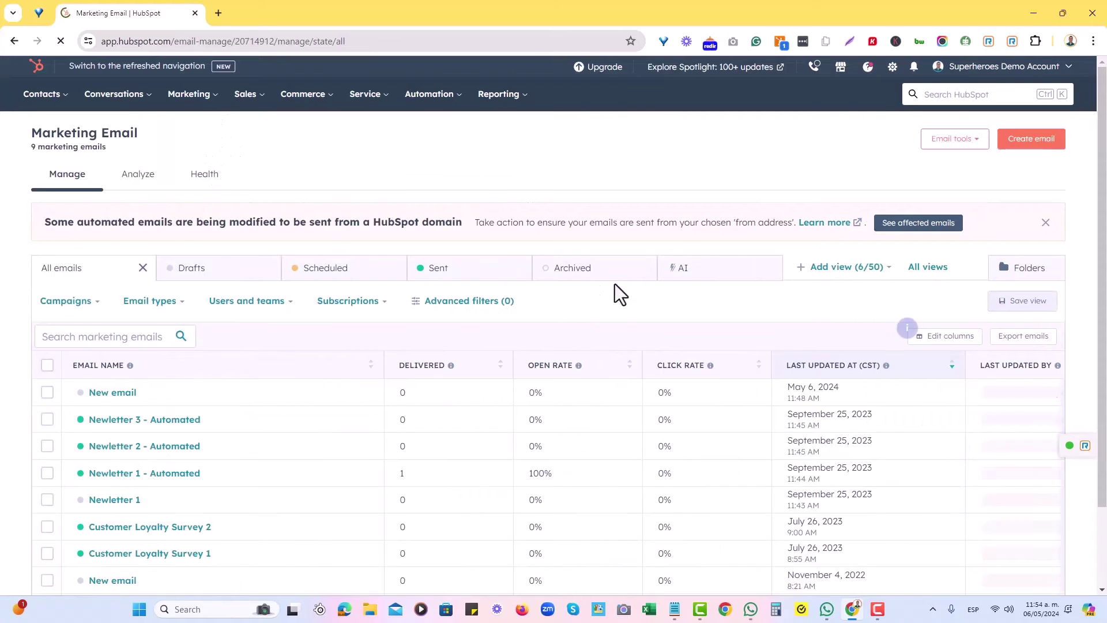
pyautogui.click(1026, 143)
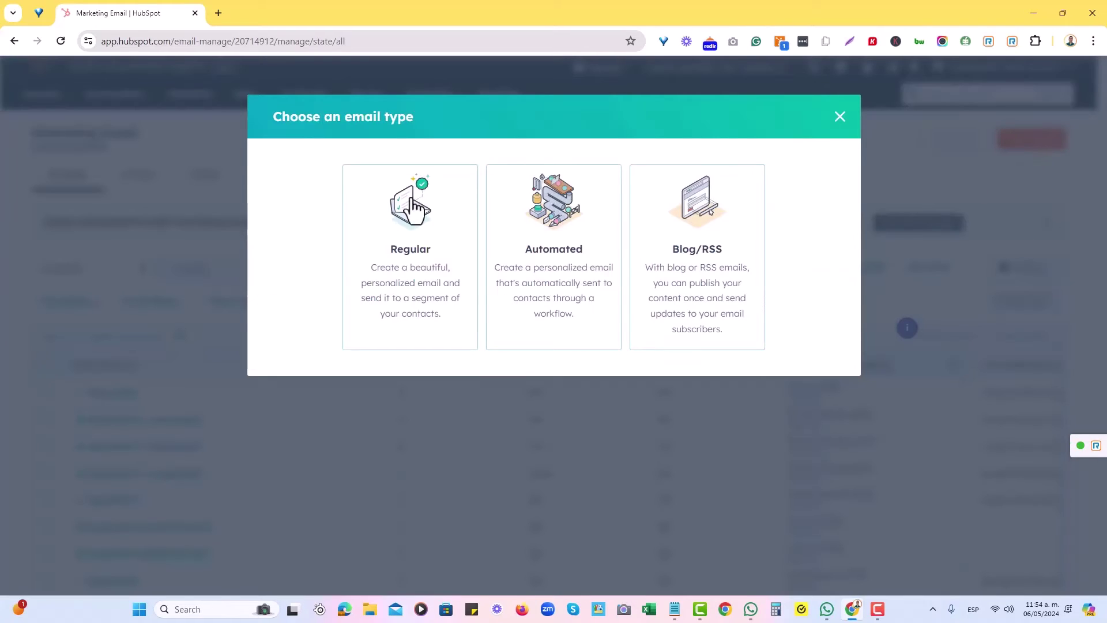
pyautogui.click(424, 271)
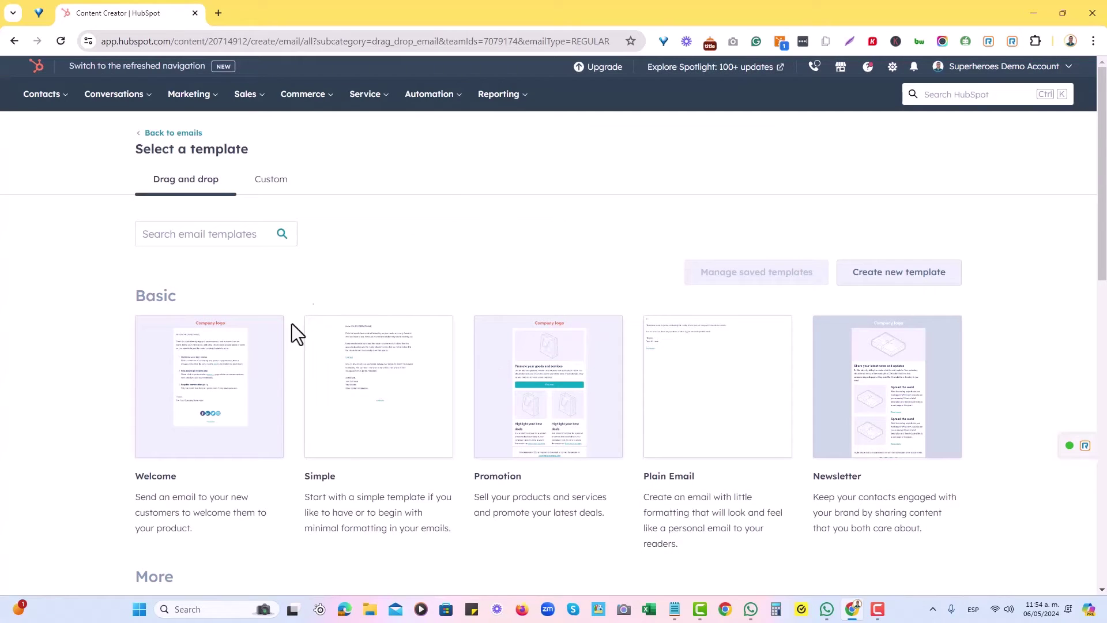
# Step: Use the Welcome template and set the footer's office location to Mexico Office
pyautogui.click(223, 400)
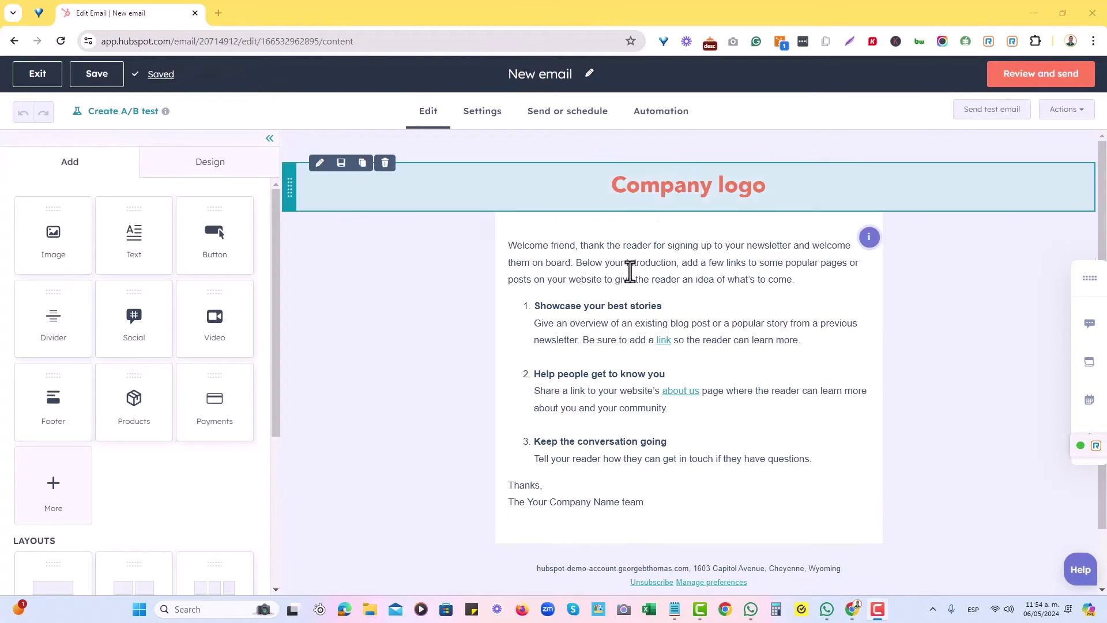
pyautogui.scroll(-2, 727, 199)
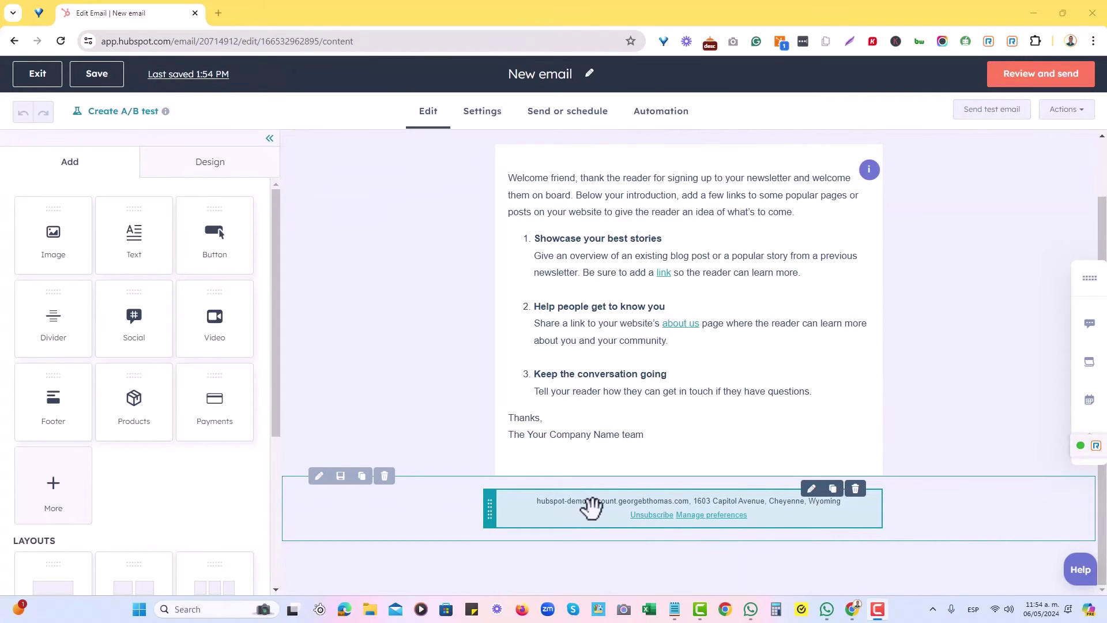
pyautogui.click(588, 508)
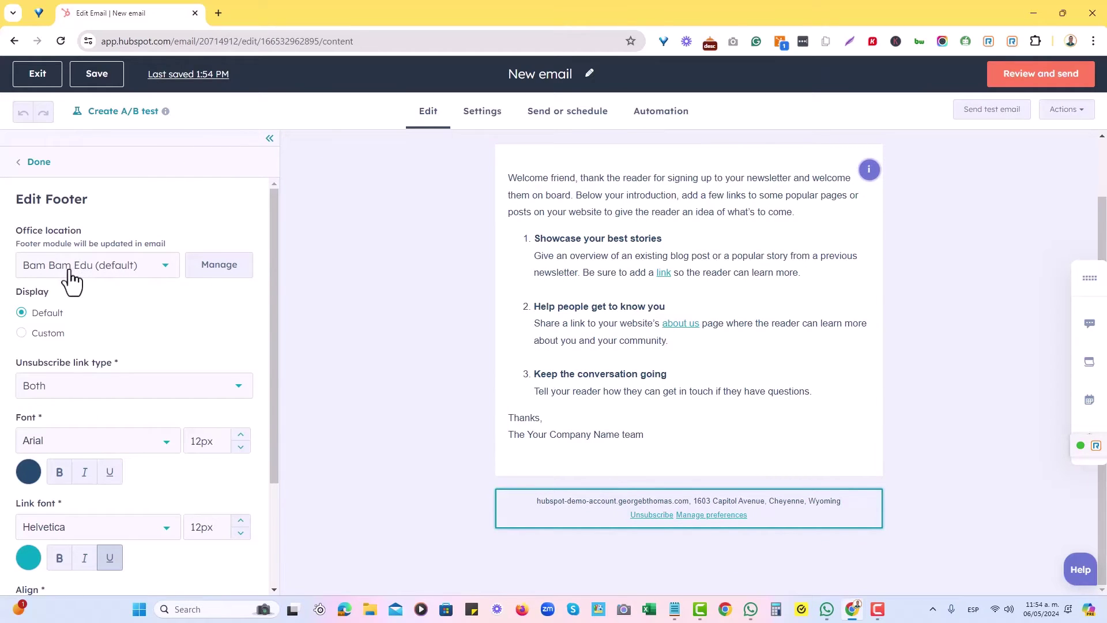
pyautogui.click(110, 274)
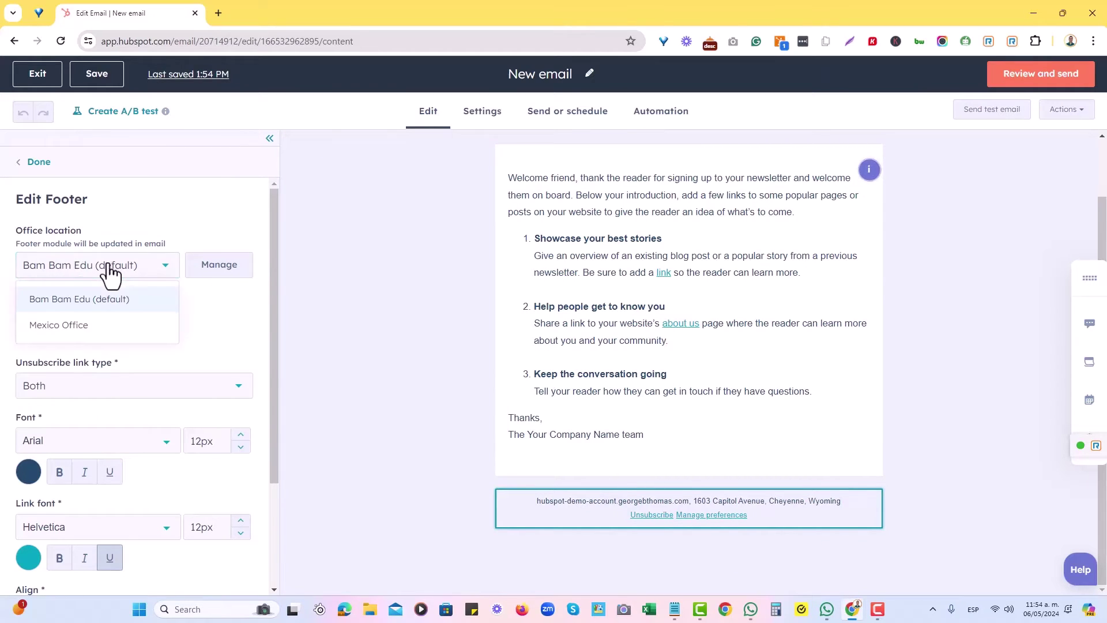
pyautogui.click(111, 327)
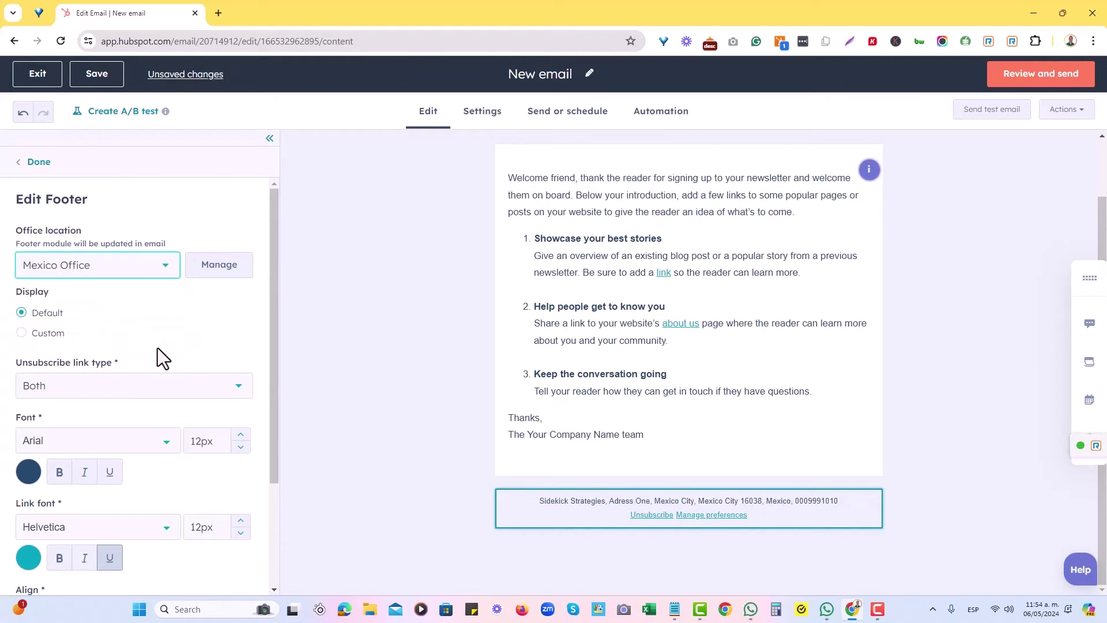
# Step: Close the footer editor, then reopen the footer settings to verify Mexico Office
pyautogui.click(44, 164)
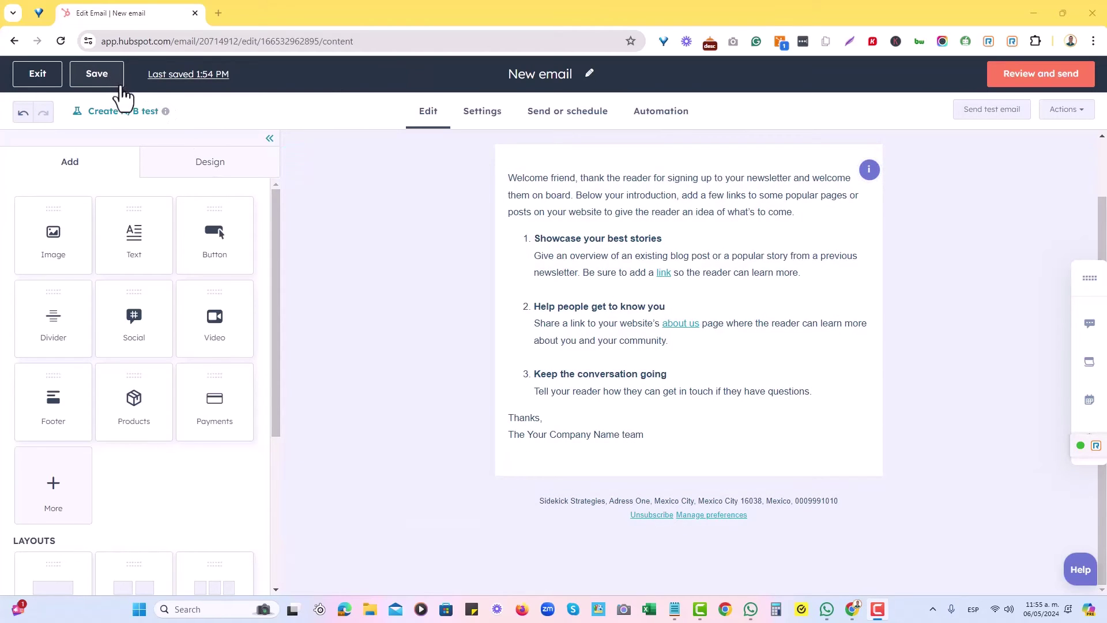
pyautogui.moveTo(636, 509)
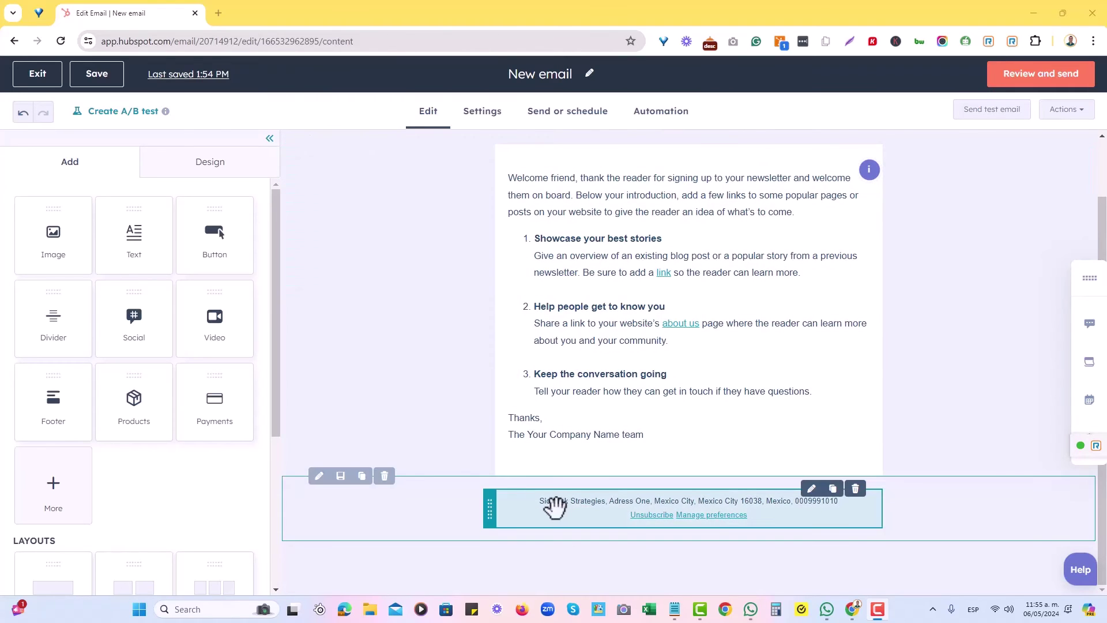
pyautogui.click(560, 511)
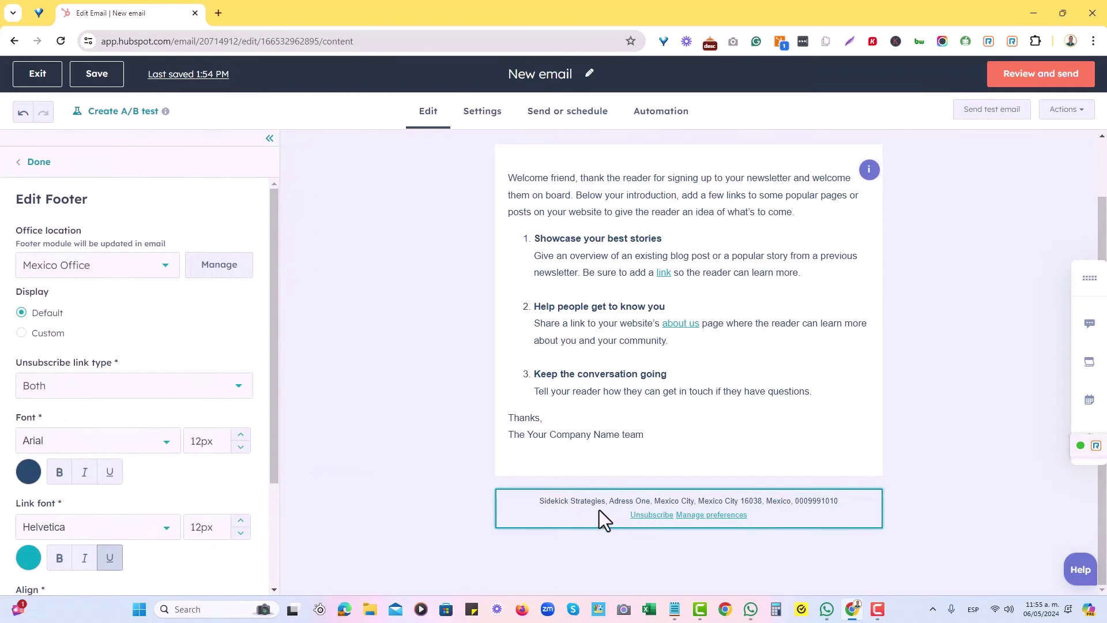